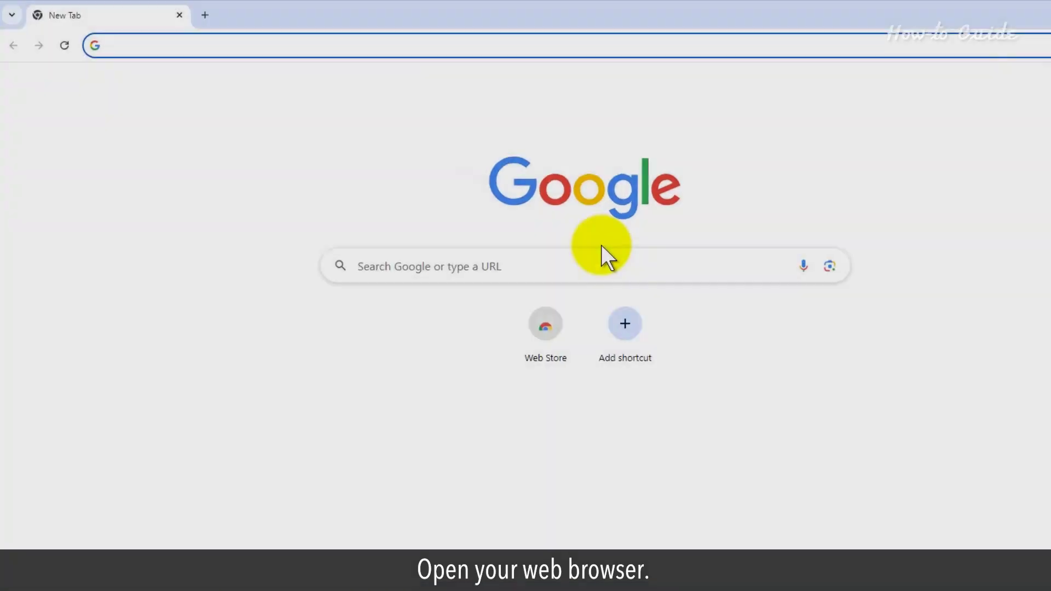
type("face")
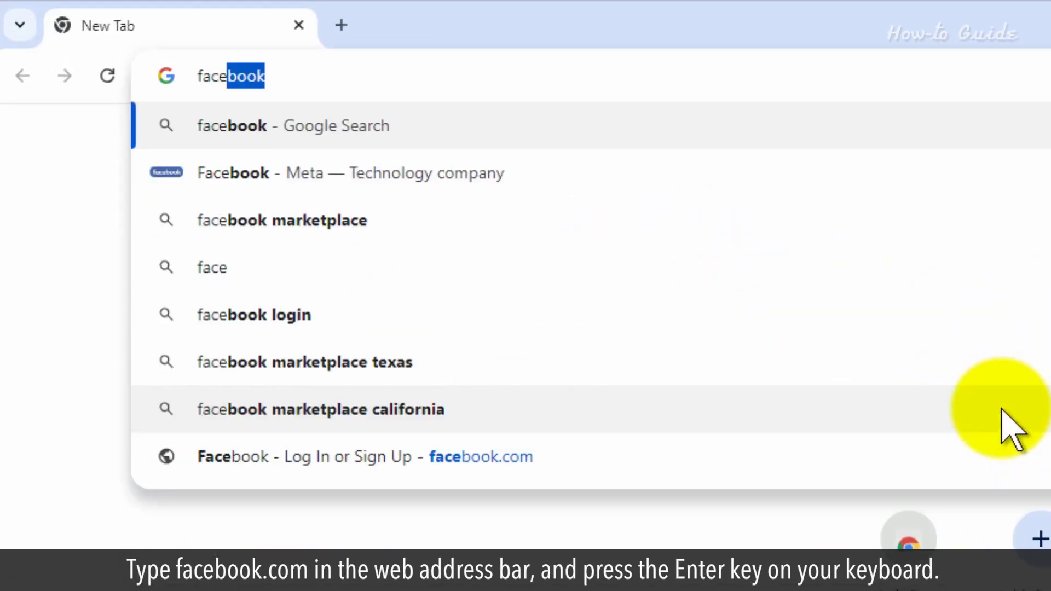
type("book.com")
Load facebook.com in Google Chrome to reach the login page
key("Return")
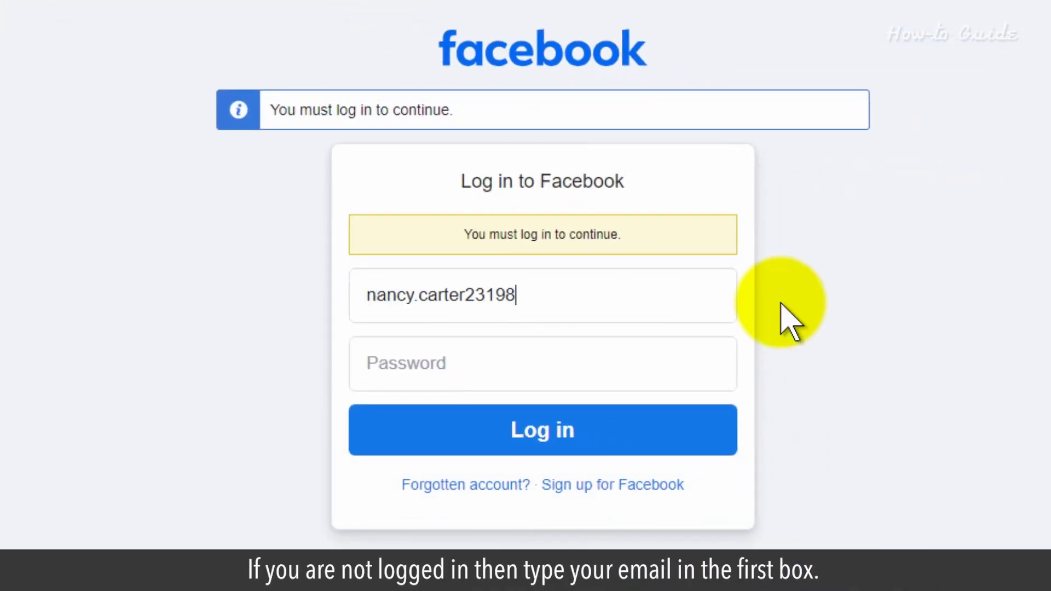
type(".com")
Log in with the account's email address and password
left_click(498, 354)
type("*****")
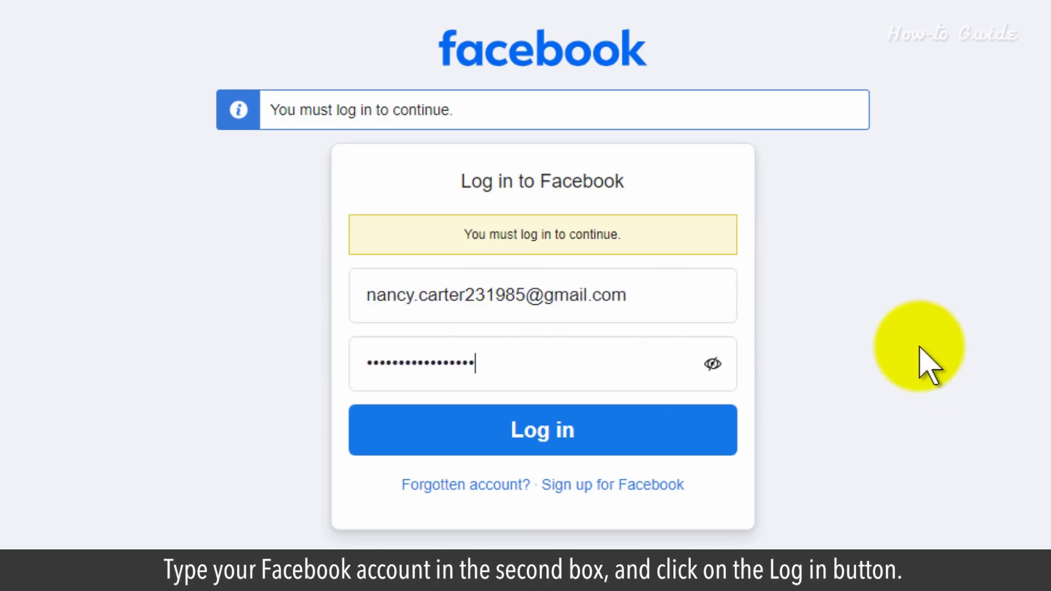
left_click(558, 435)
Write 'New update!' in a new post and attach the heron image from Pictures
left_click(365, 361)
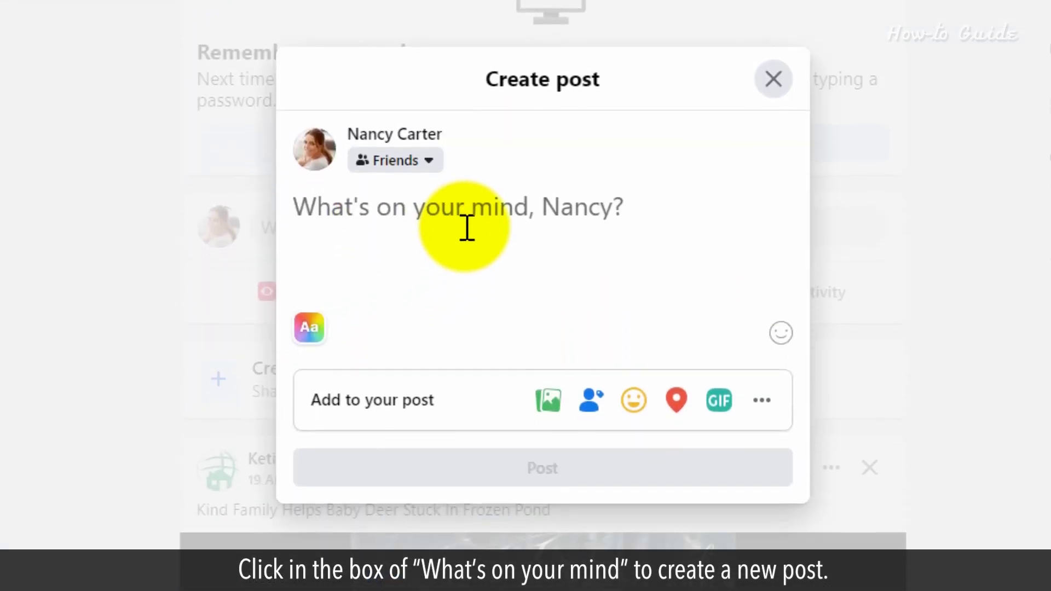
type("New update!")
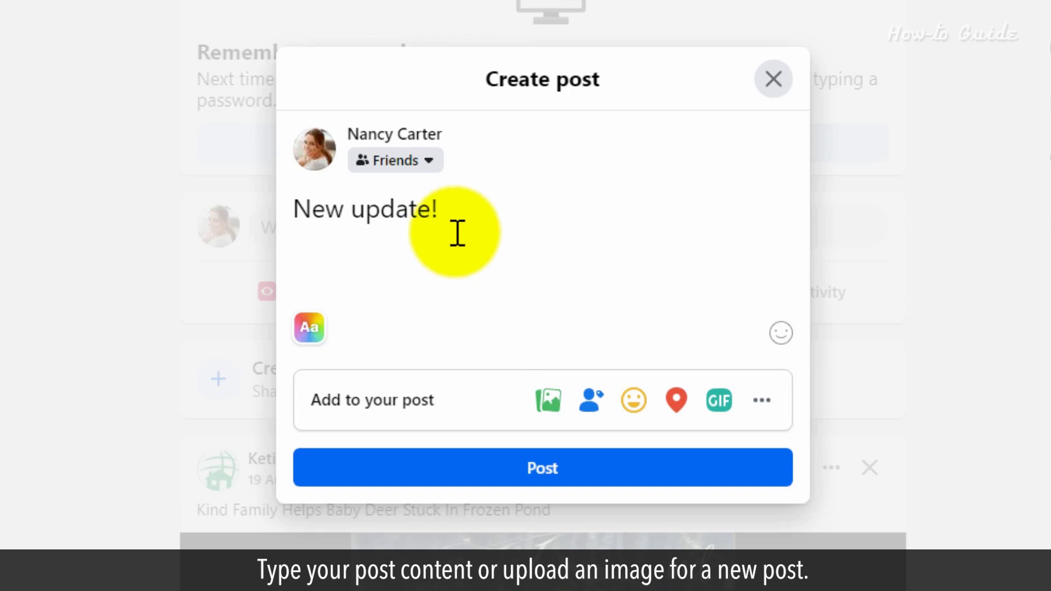
left_click(548, 400)
left_click(563, 416)
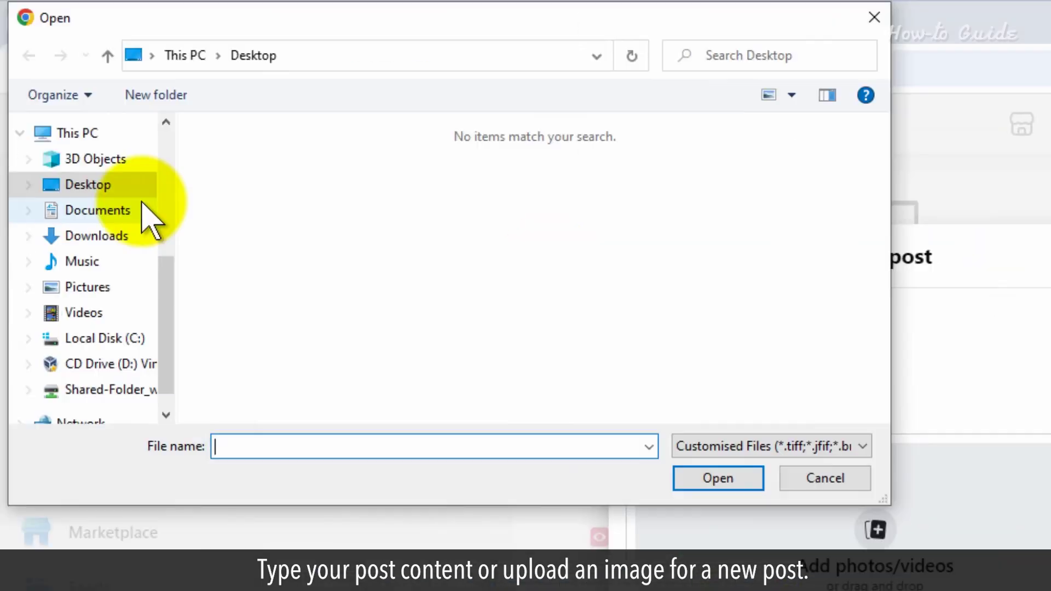
left_click(87, 287)
double_click(238, 308)
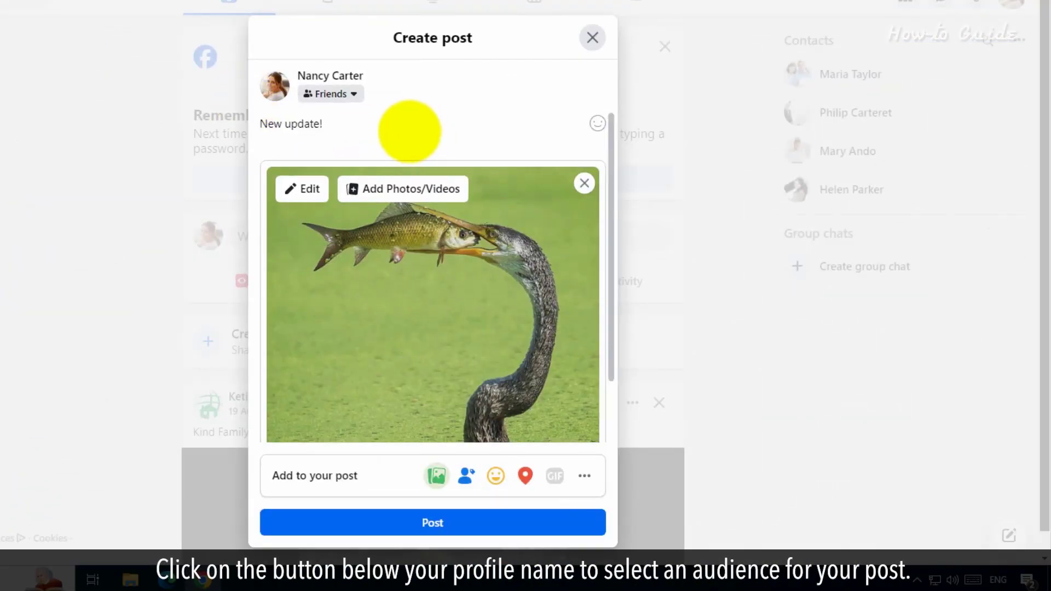
Change the post's audience from Friends to 'Friends except...'
left_click(354, 97)
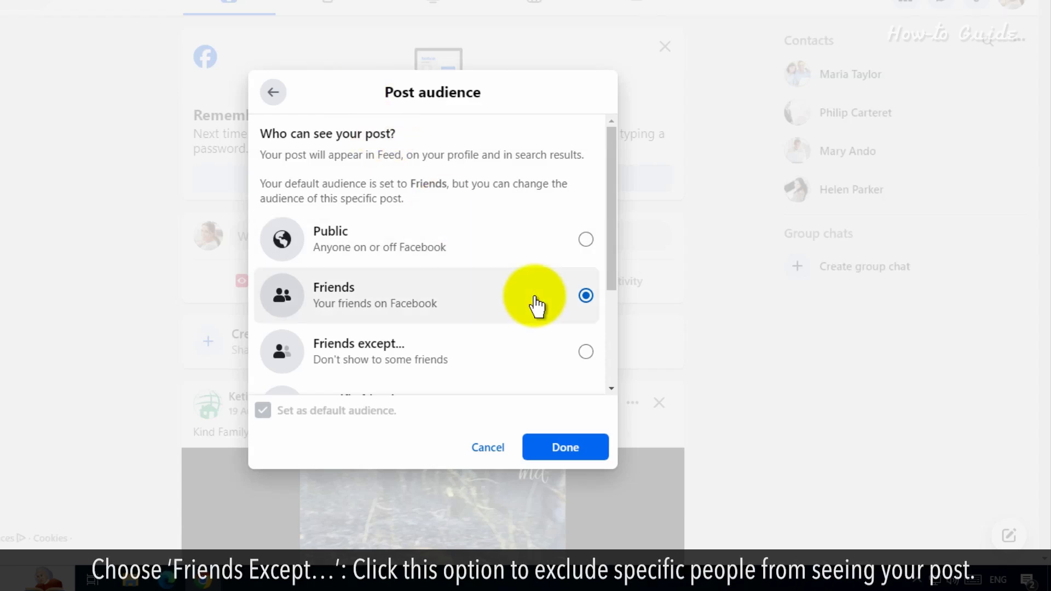
left_click(585, 353)
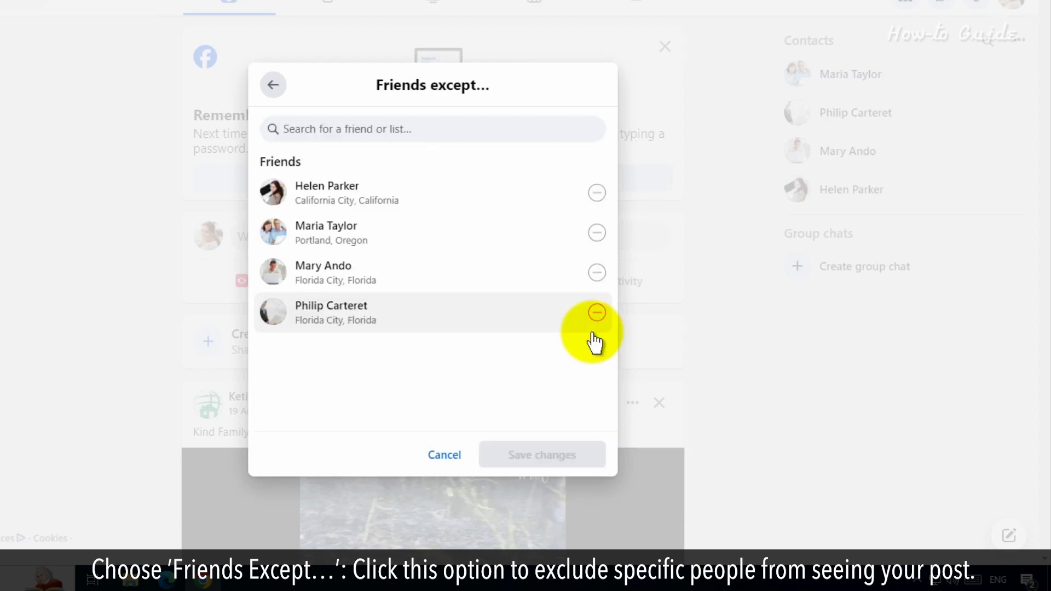
Exclude two friends from the post and confirm the 'Friends except' audience
left_click(603, 230)
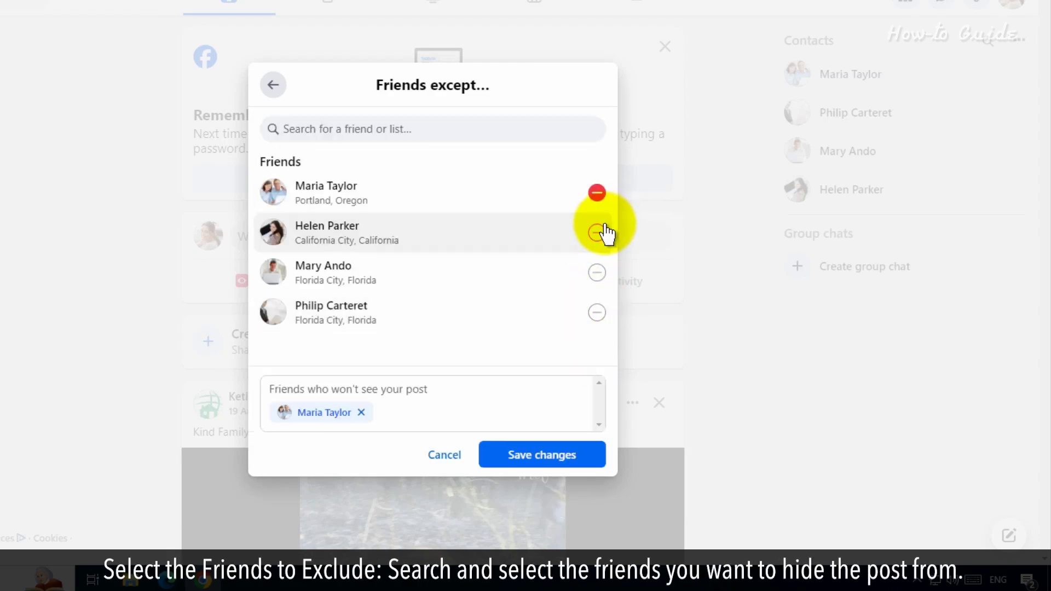
left_click(596, 234)
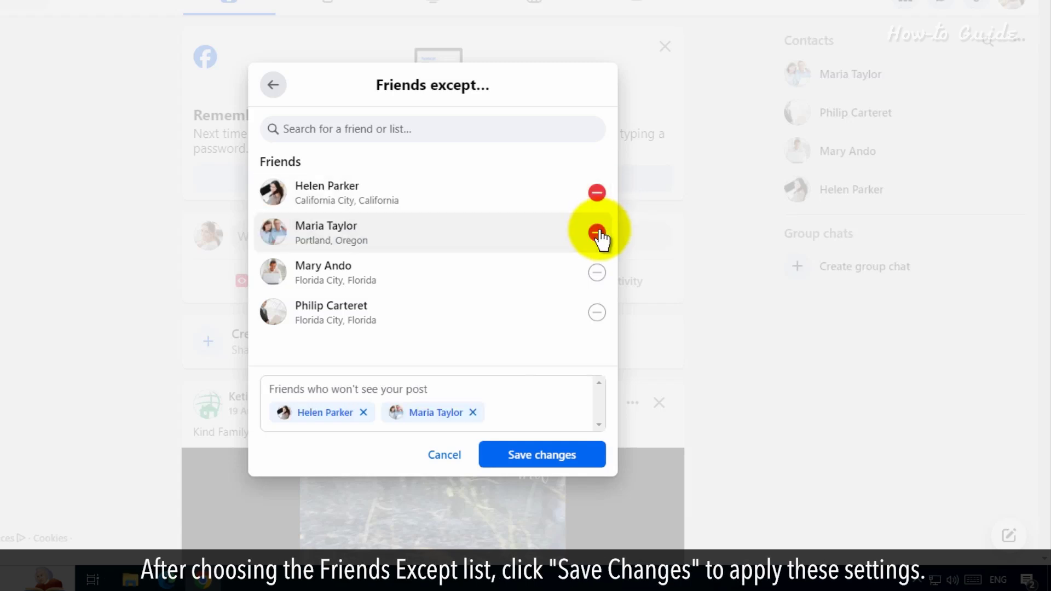
left_click(539, 460)
left_click(554, 458)
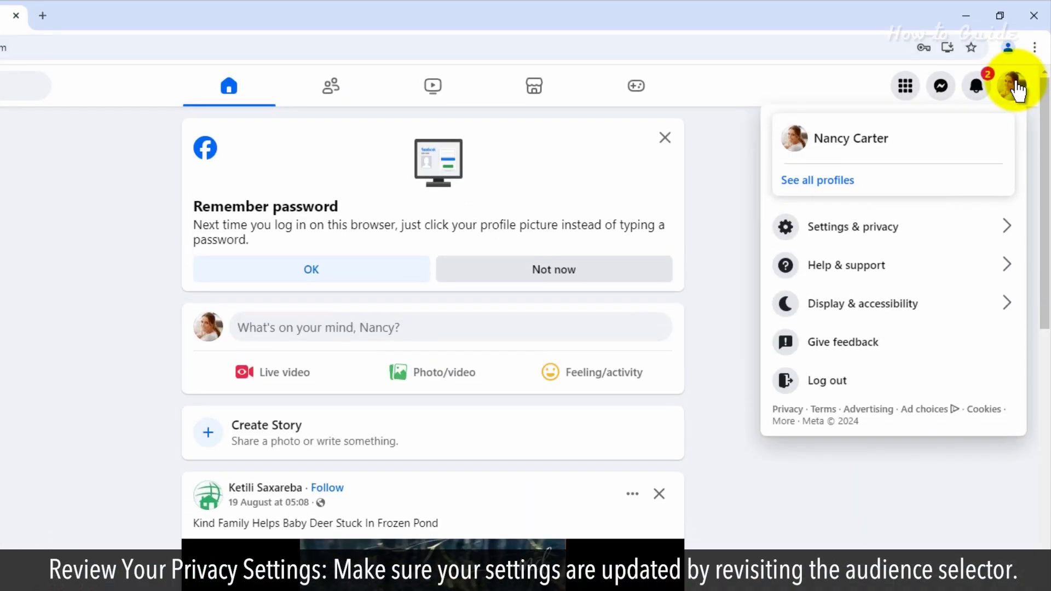
Open Privacy Checkup and step through 'Who can see what you share' to Blocking
left_click(854, 293)
left_click(860, 175)
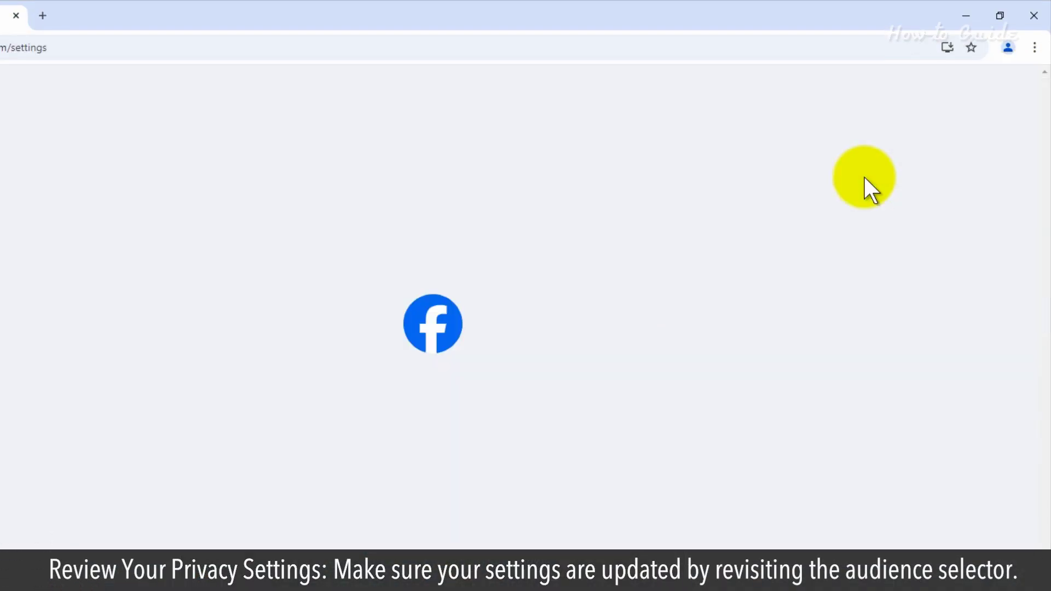
scroll(1039, 115, "down", 2)
scroll(240, 355, "down", 2)
scroll(240, 355, "down", 1)
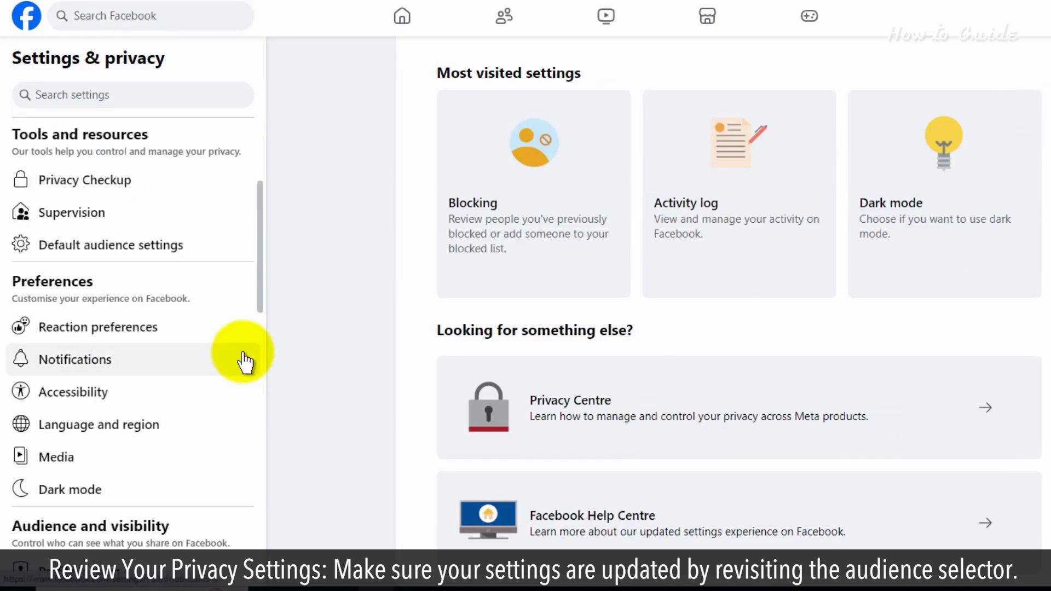
left_click(111, 182)
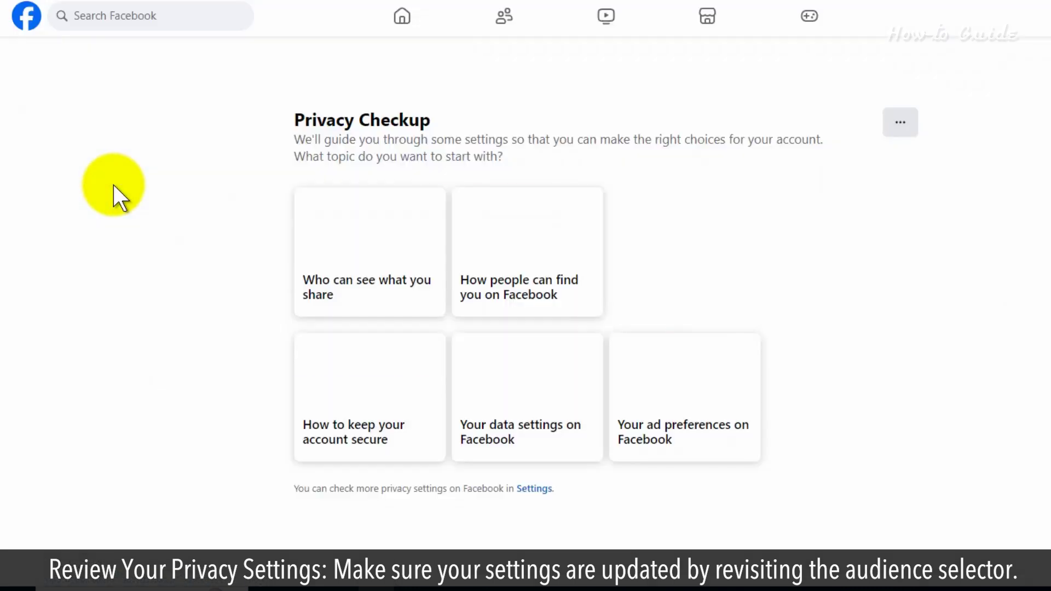
left_click(371, 285)
left_click(597, 462)
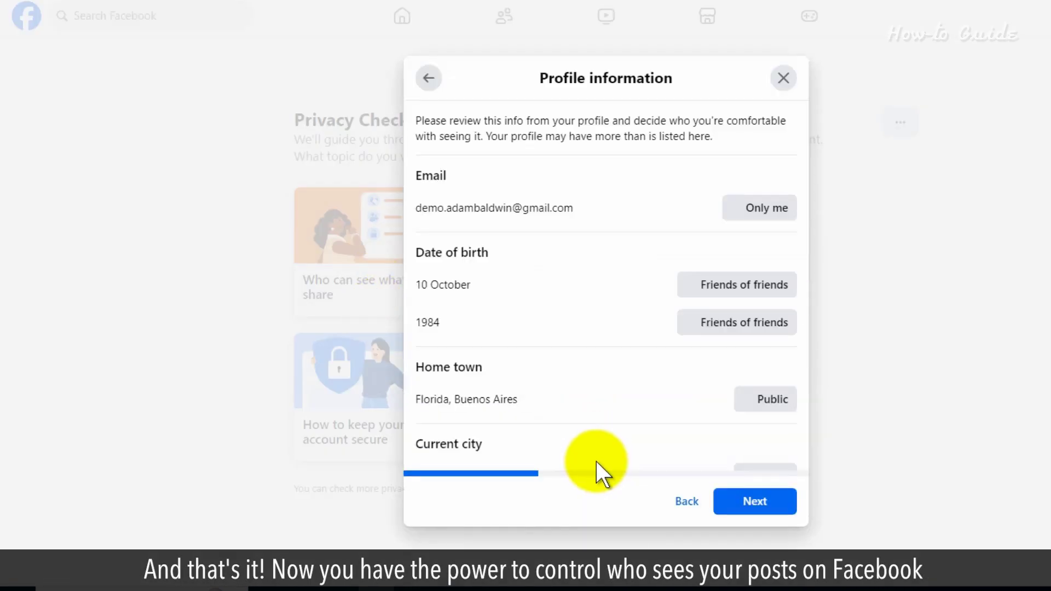
left_click_drag(799, 220, 799, 357)
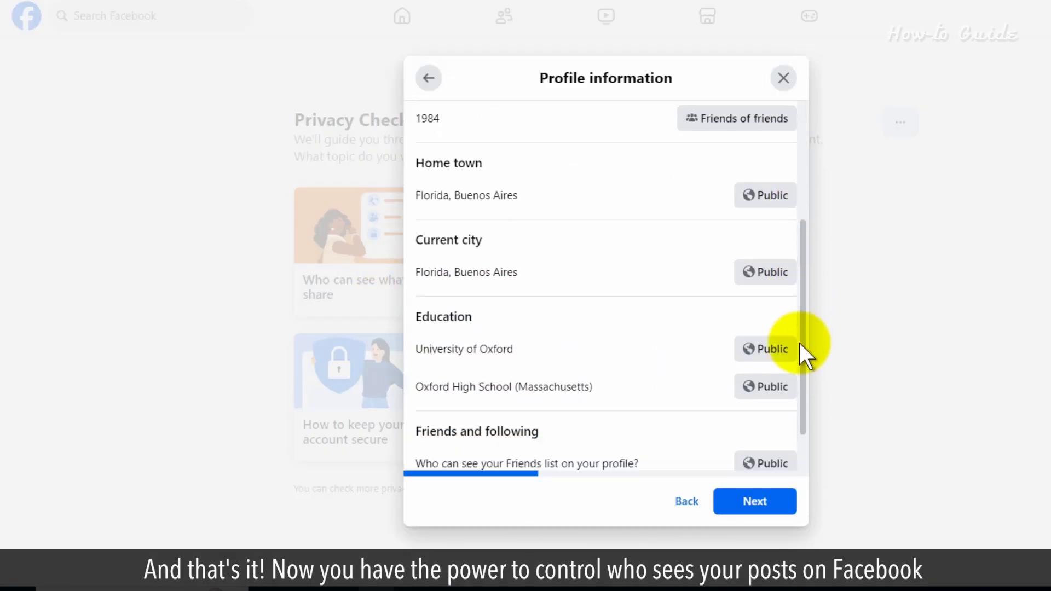
left_click(761, 501)
left_click(756, 479)
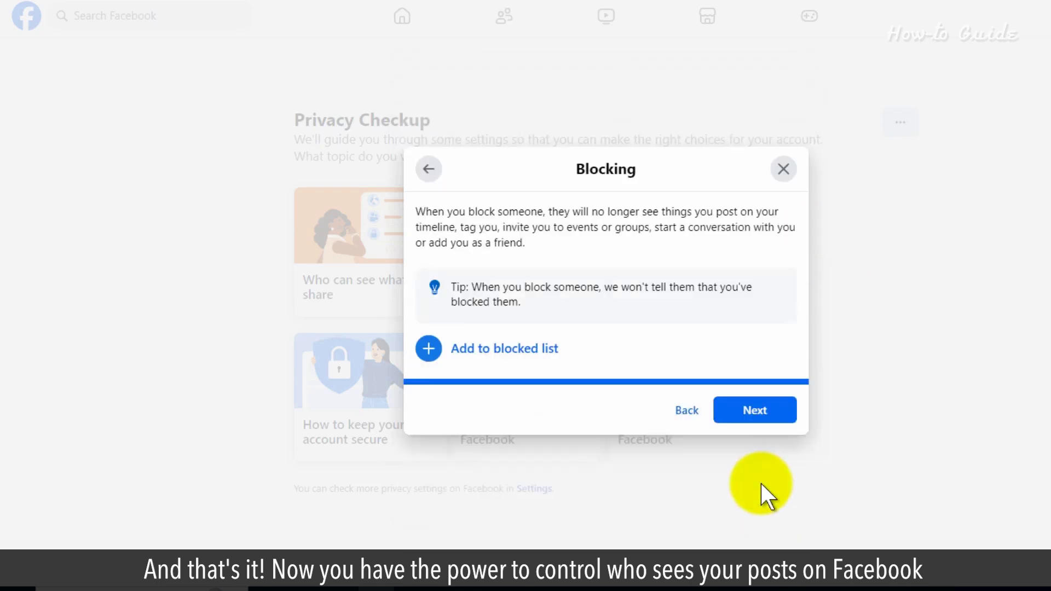